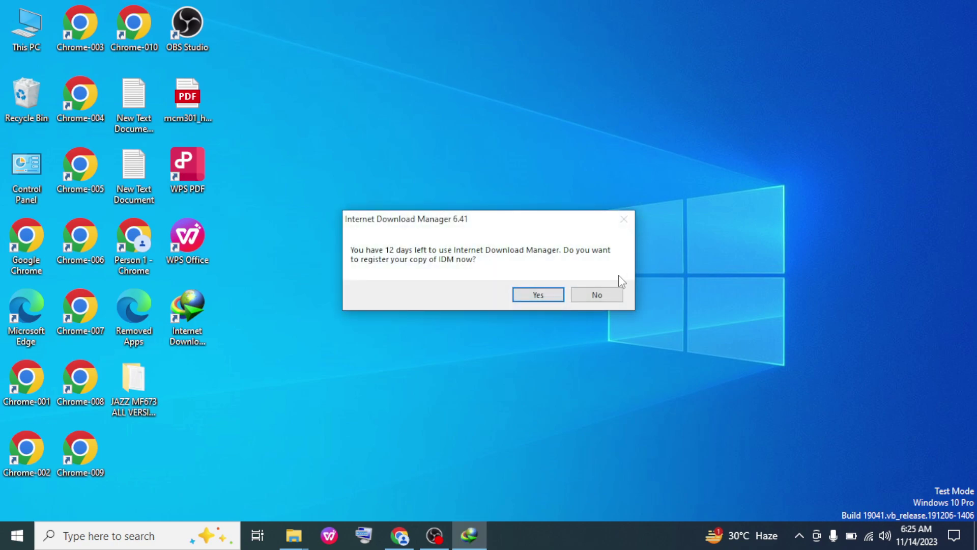
Decline the Internet Download Manager registration, switch to Chrome and replace the two open tabs with one blank tab
click(605, 296)
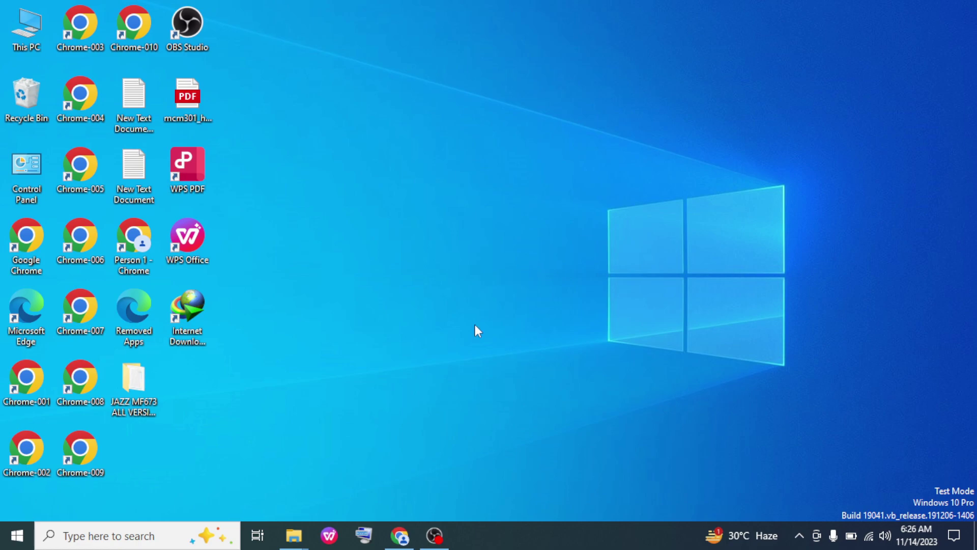
click(399, 544)
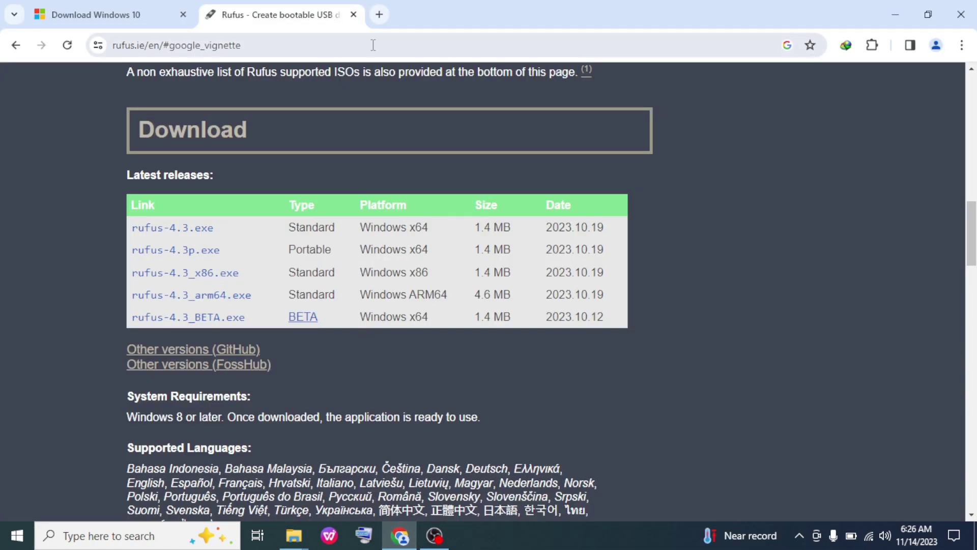
click(379, 15)
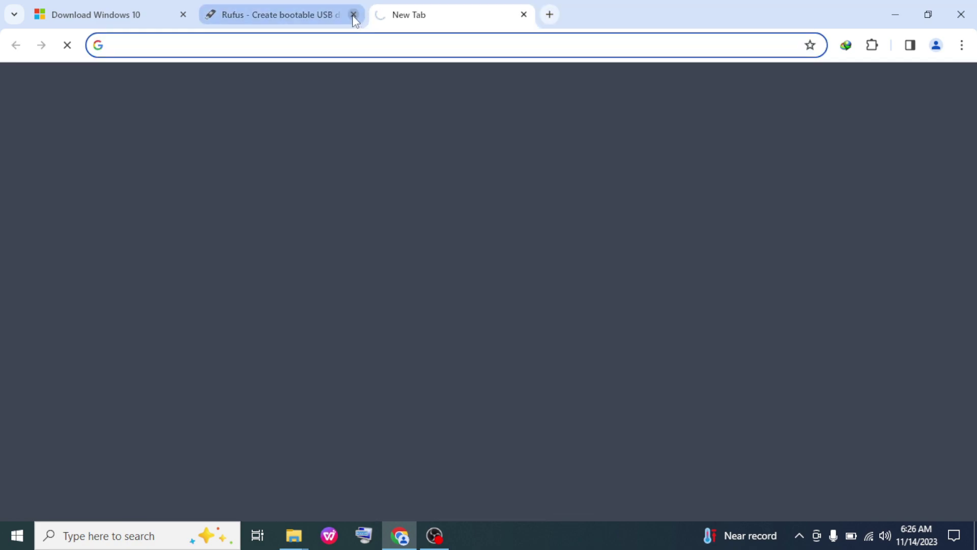
click(354, 15)
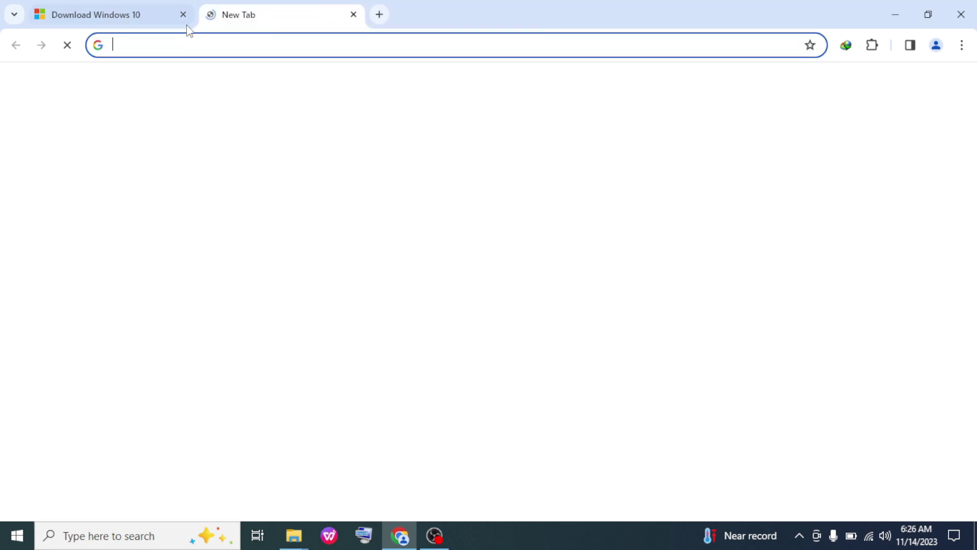
click(183, 16)
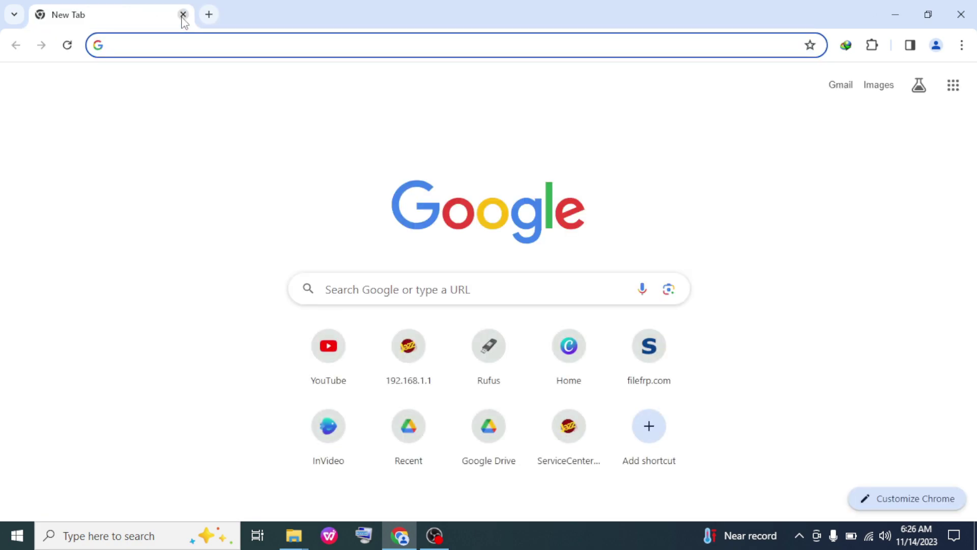
Search Google for "windows 10 download" and open Microsoft's Windows 10 download page
click(164, 43)
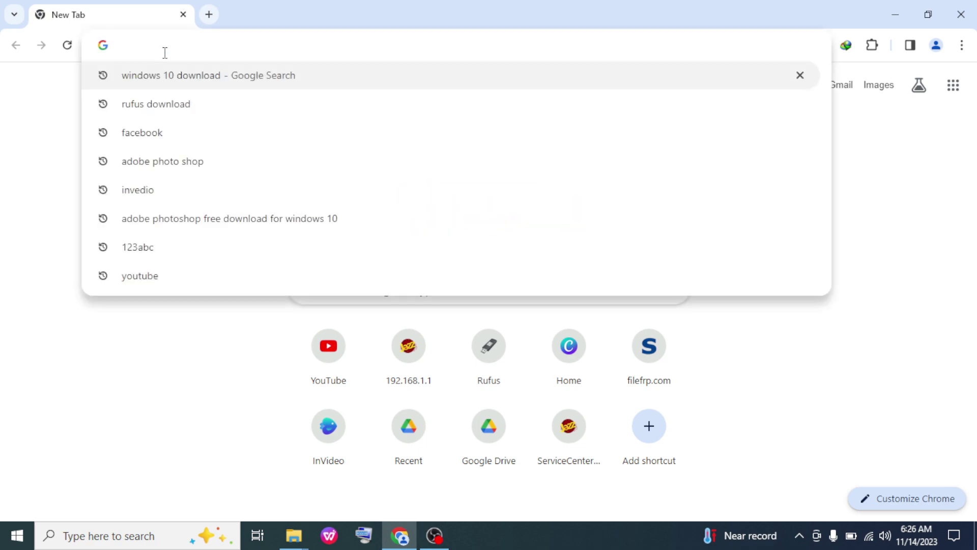
click(169, 77)
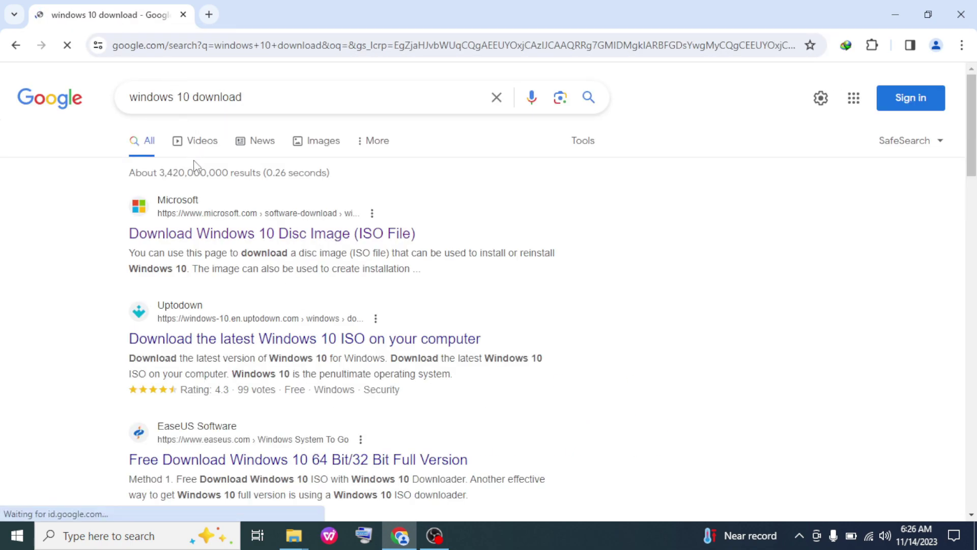
click(200, 234)
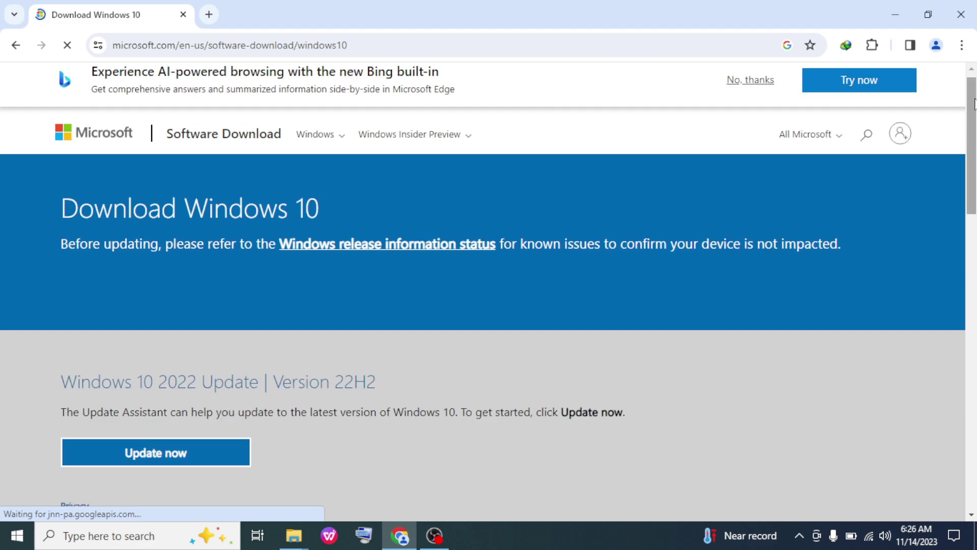
Download the Windows 10 installation media creation tool, using the existing file if its download is already complete
scroll(973, 124, down, 2)
drag(973, 125, 974, 126)
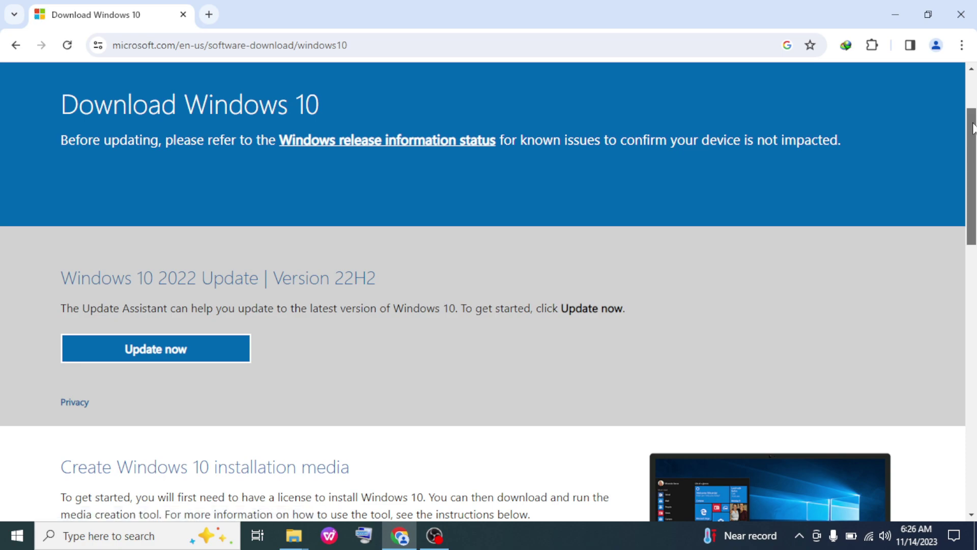
drag(974, 127, 974, 126)
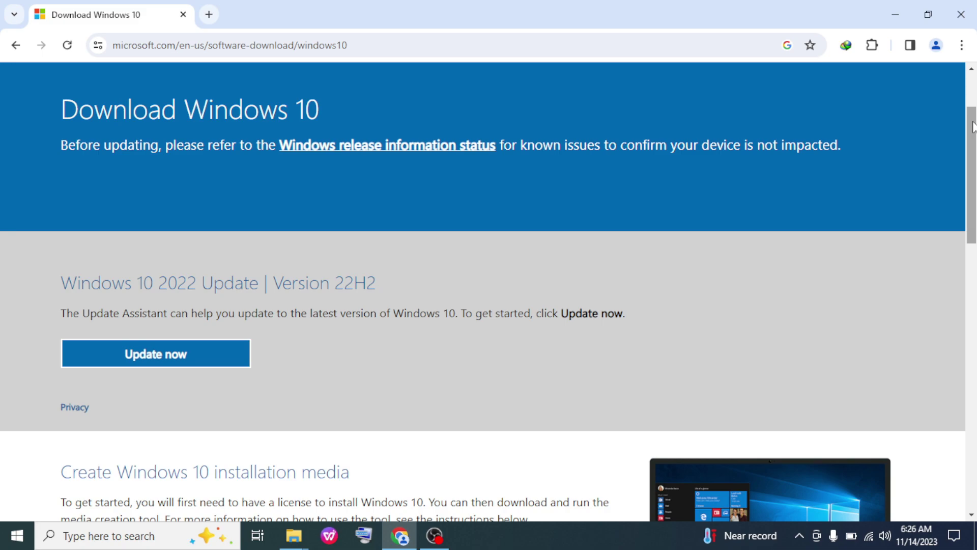
drag(973, 128, 974, 178)
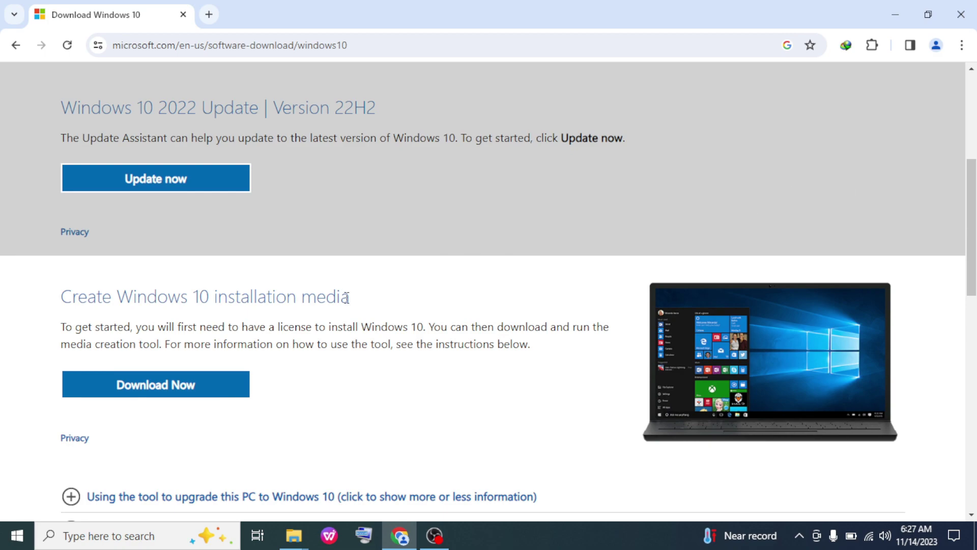
click(168, 389)
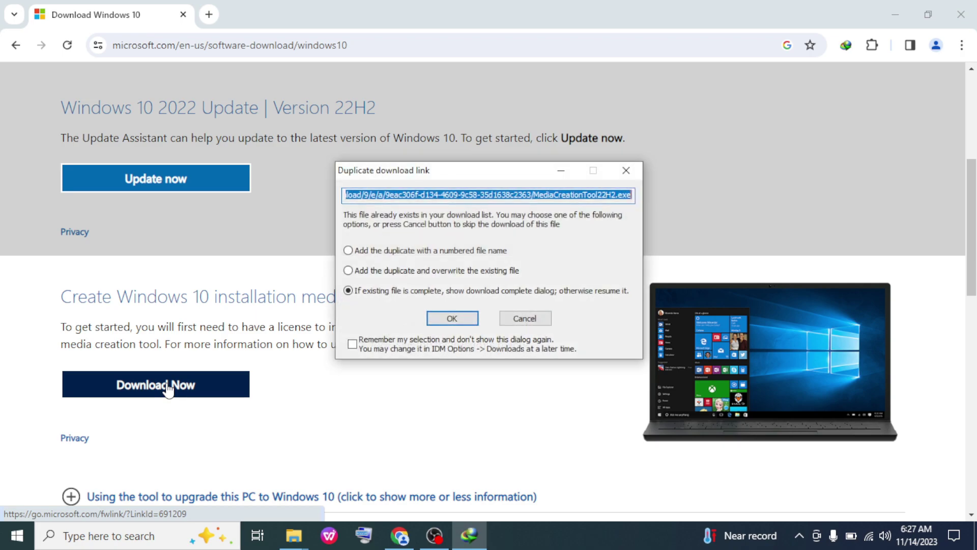
click(455, 319)
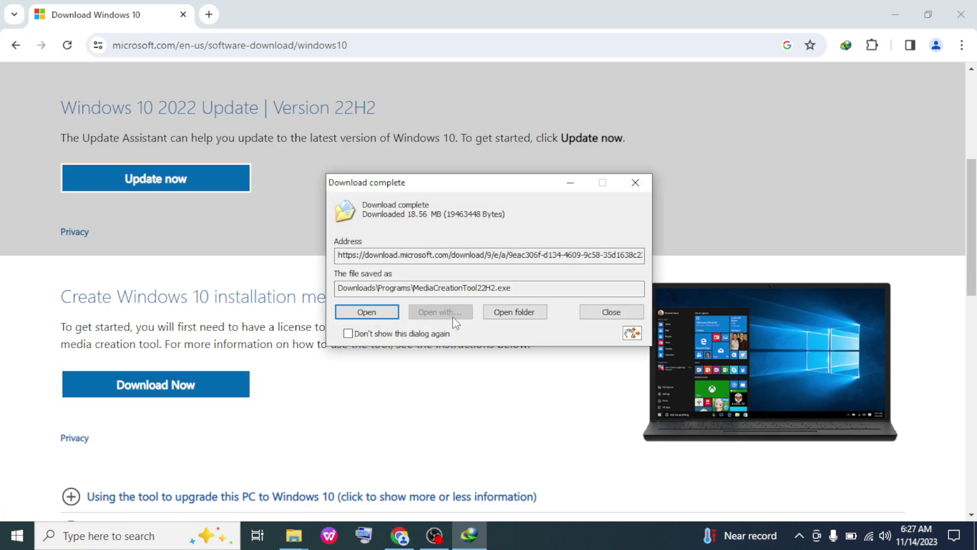
Run the downloaded MediaCreationTool22H2.exe with administrator approval and minimize the browser
click(358, 313)
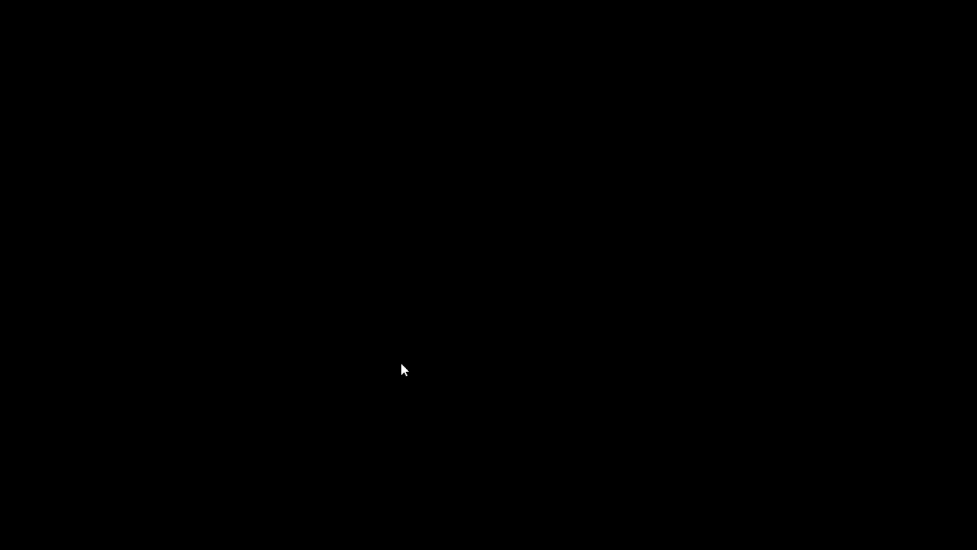
click(402, 365)
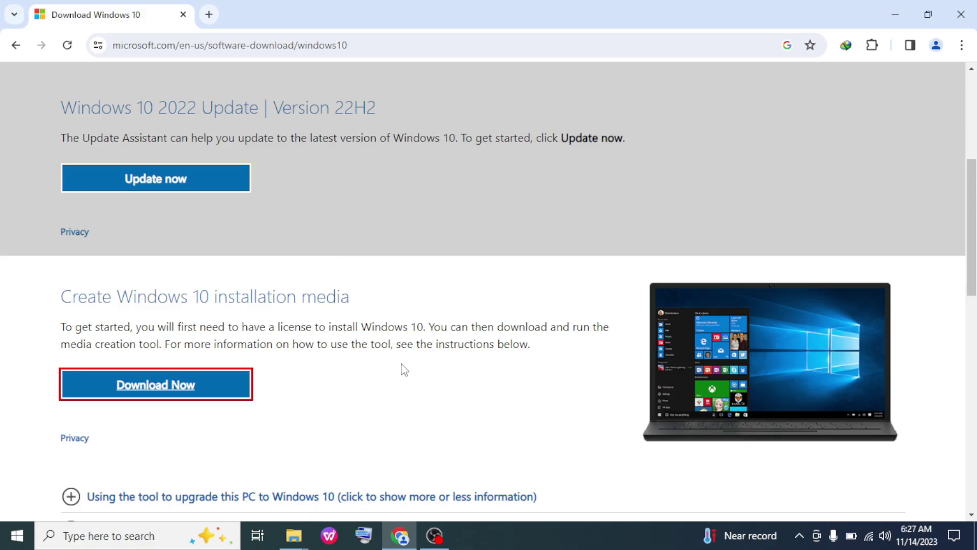
click(895, 14)
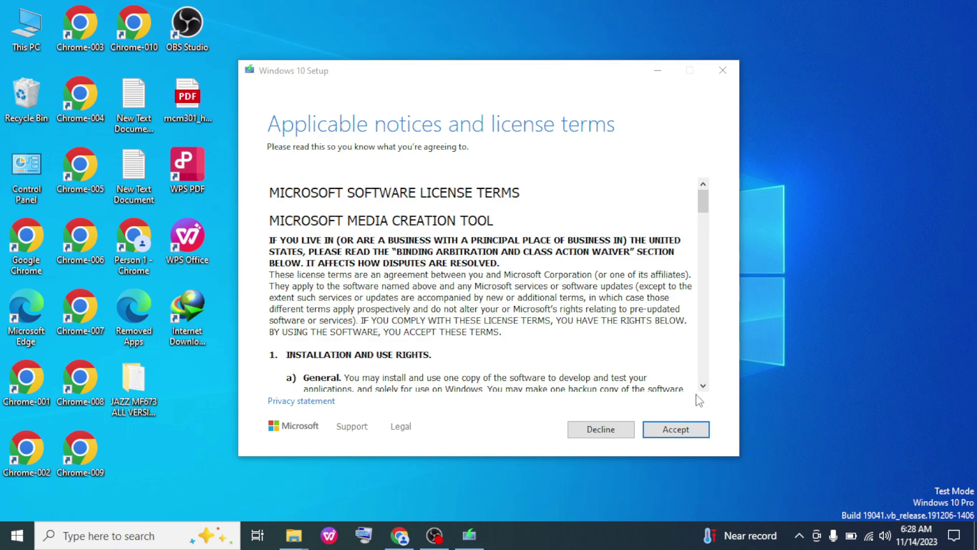
Accept the license terms and choose to create installation media for another PC with the recommended language, edition and architecture
click(683, 431)
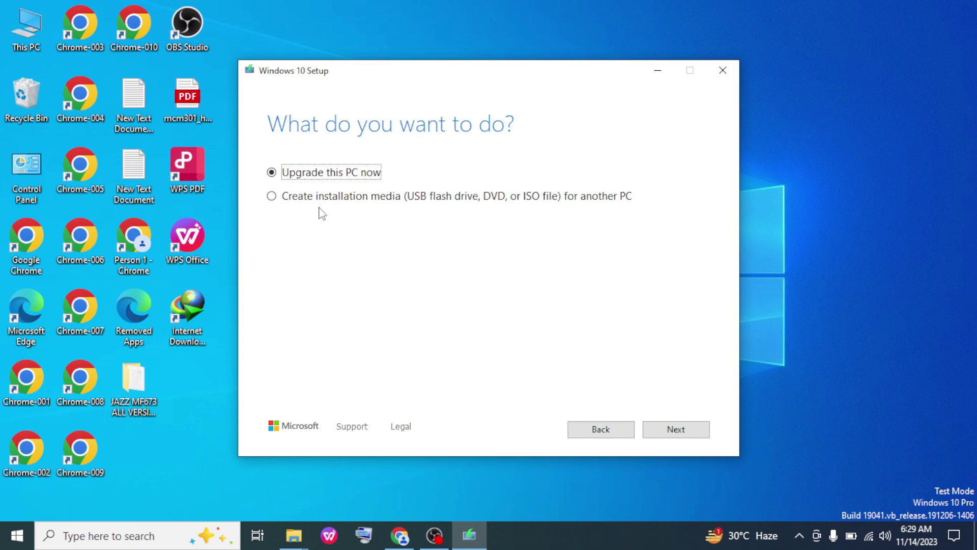
click(273, 197)
click(692, 436)
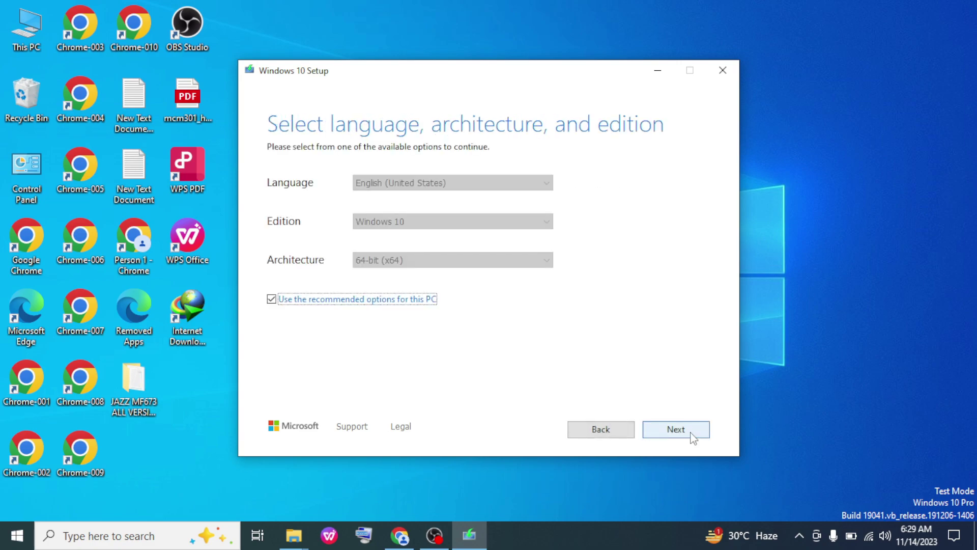
click(684, 436)
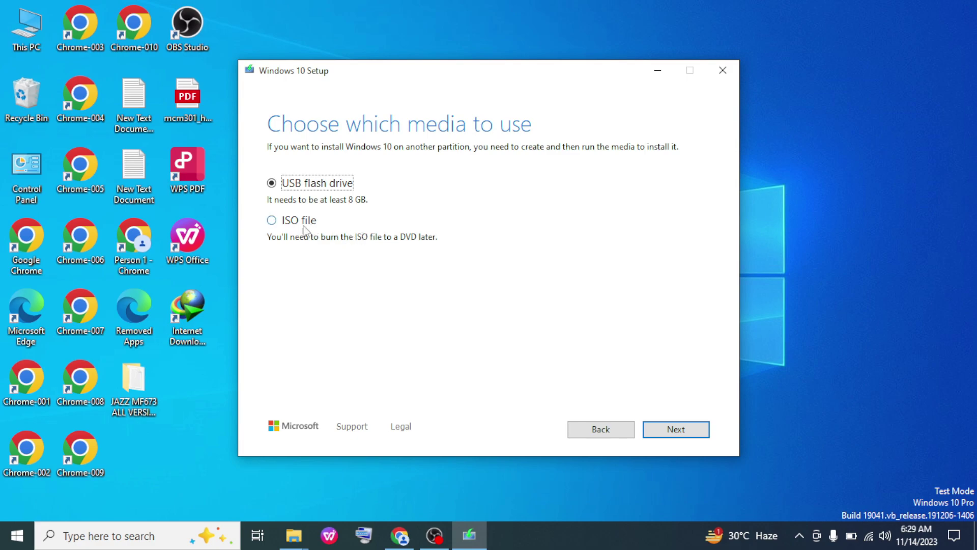
Choose ISO file as the media and save it on Local Disk (E:) under the file name "2"
click(272, 222)
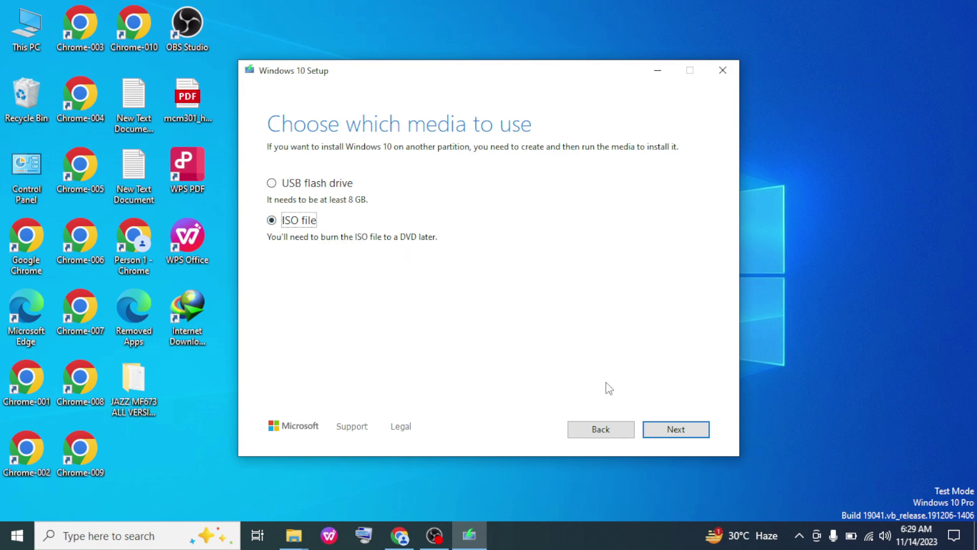
click(667, 430)
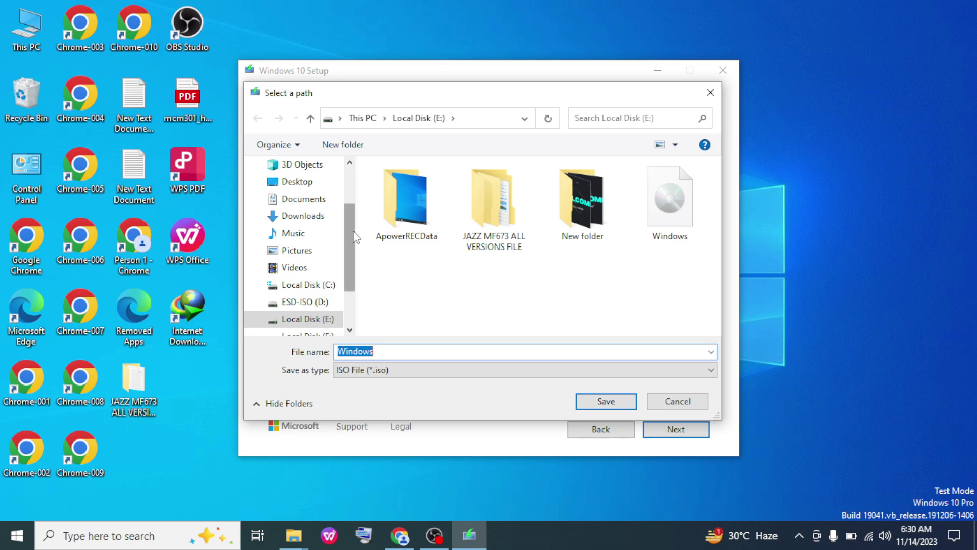
click(318, 321)
click(393, 353)
double_click(395, 353)
key(BackSpace)
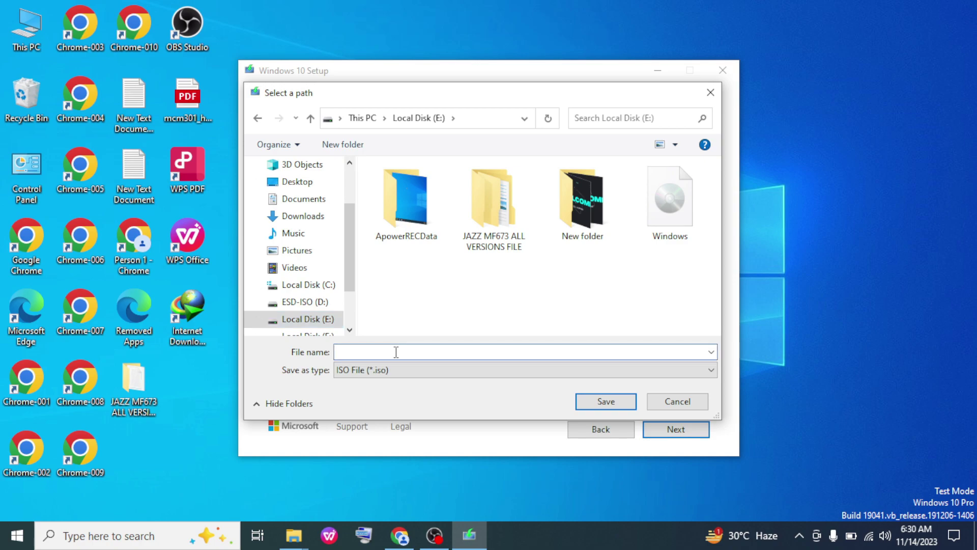
text(2)
click(607, 402)
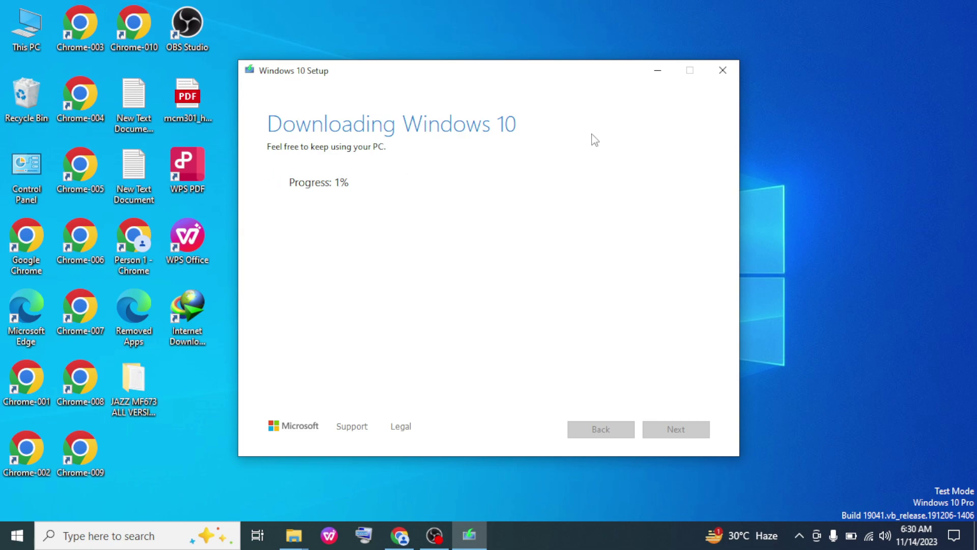
Minimize Windows 10 Setup, switch to Chrome, search for "rufus download" in a new tab and open the Rufus website
click(657, 74)
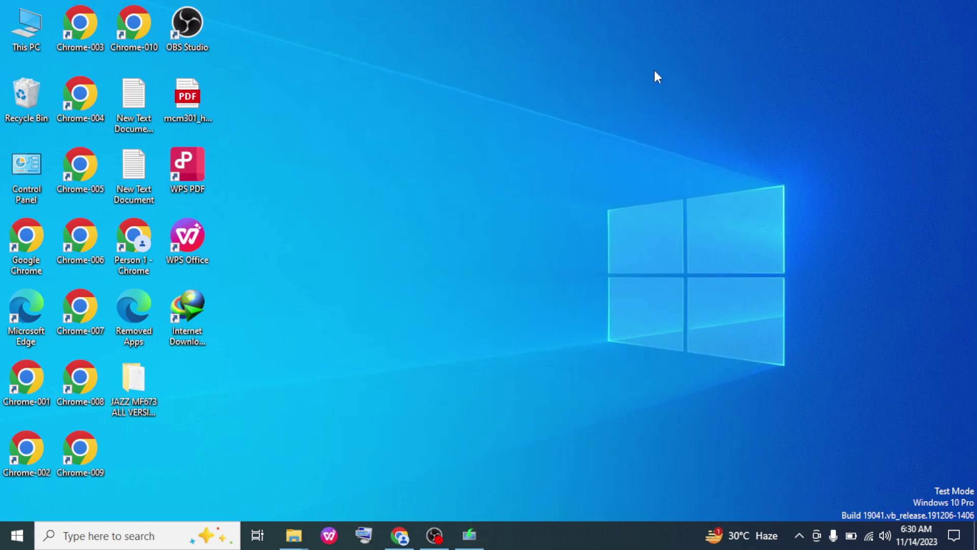
click(401, 536)
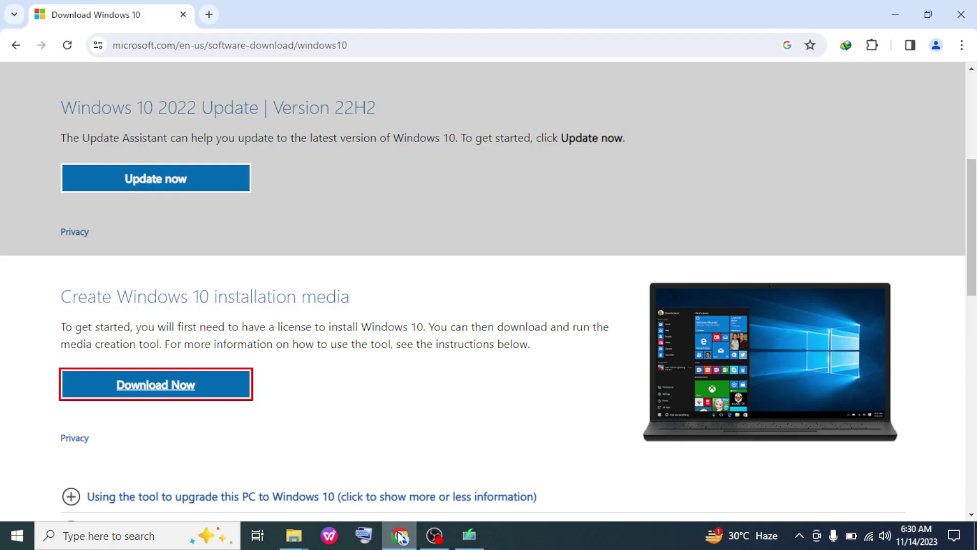
click(210, 15)
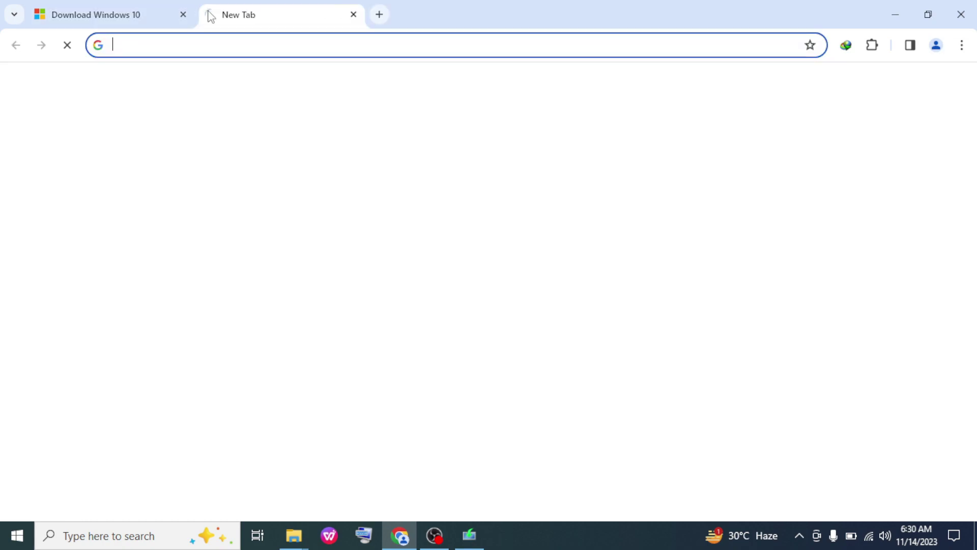
click(195, 46)
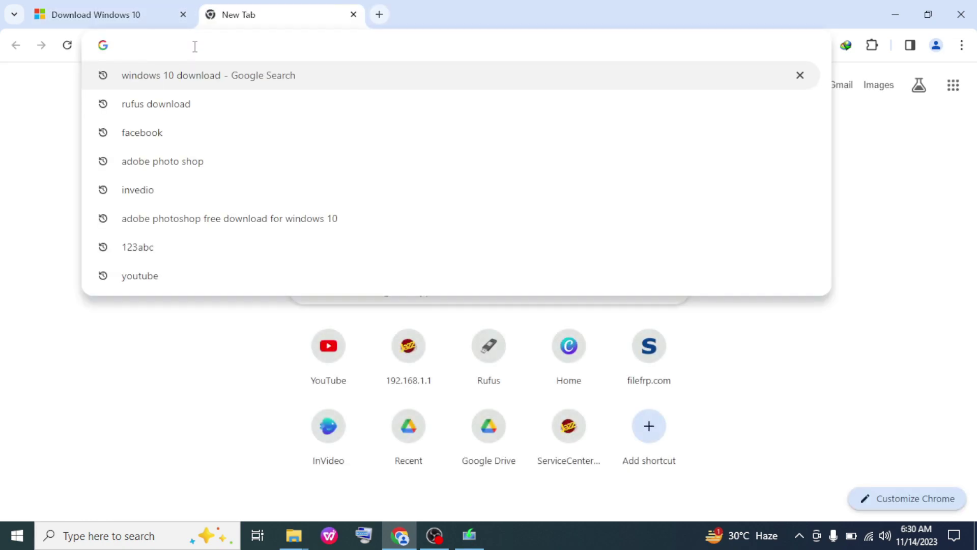
click(224, 106)
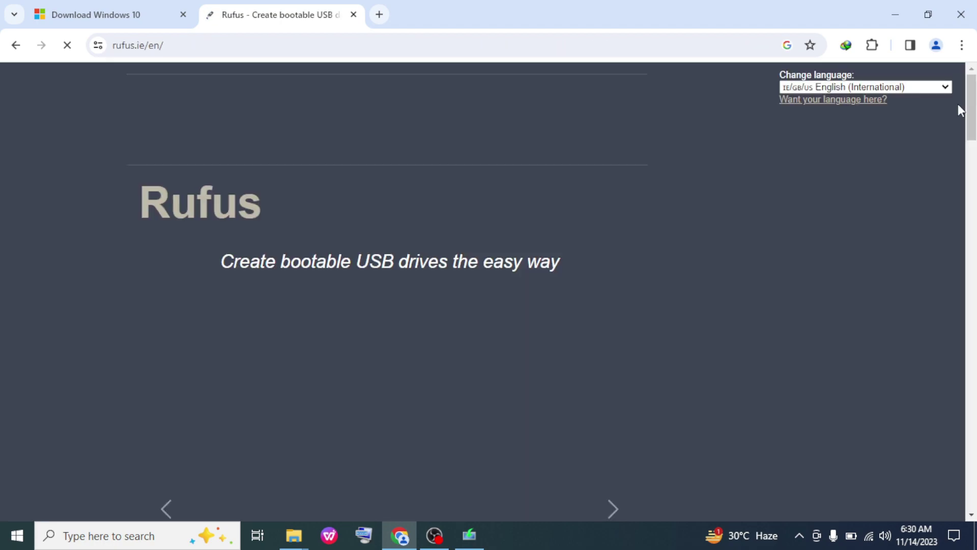
Download the standard Windows x64 release rufus-4.3.exe, closing the advertisement that covers the page
drag(968, 97, 973, 218)
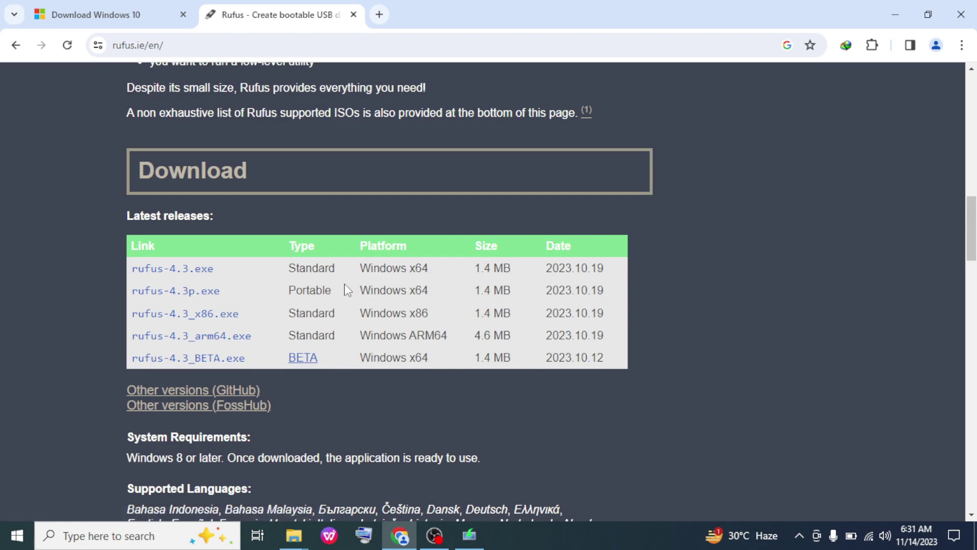
click(189, 274)
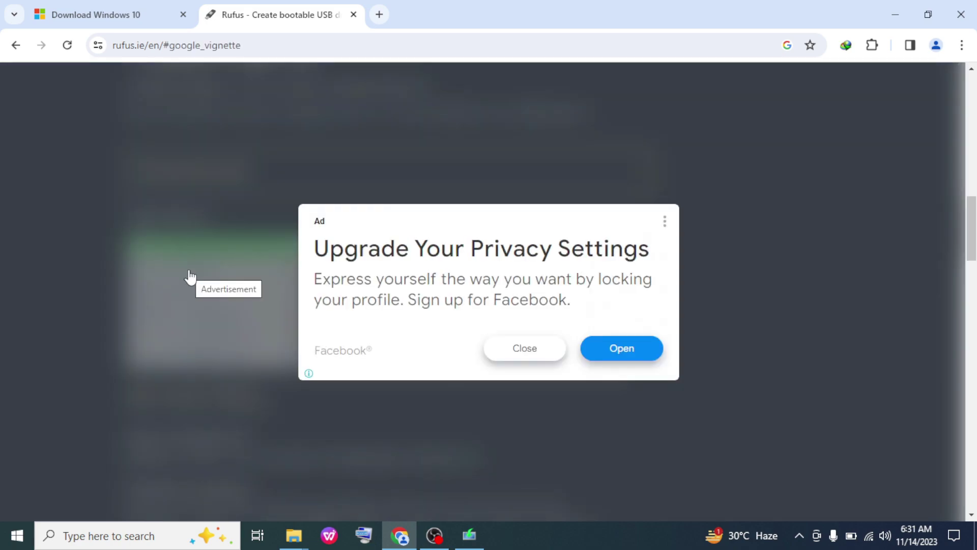
click(519, 349)
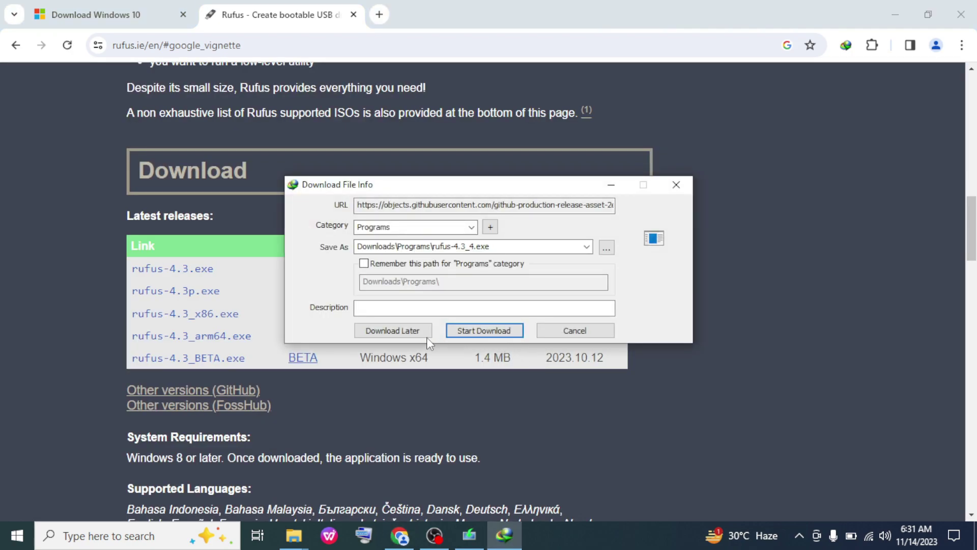
click(470, 331)
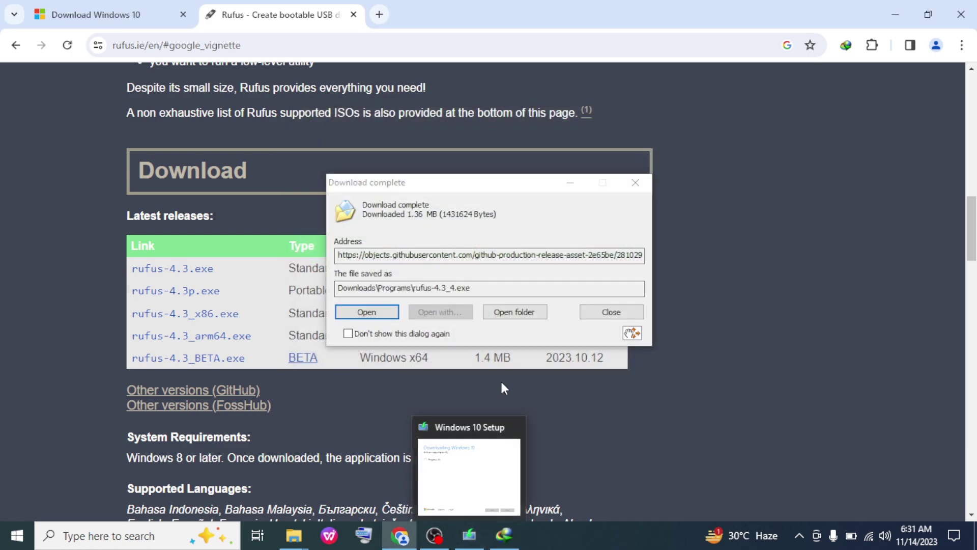
Run the downloaded Rufus program with administrator approval and minimize the browser behind it
click(379, 312)
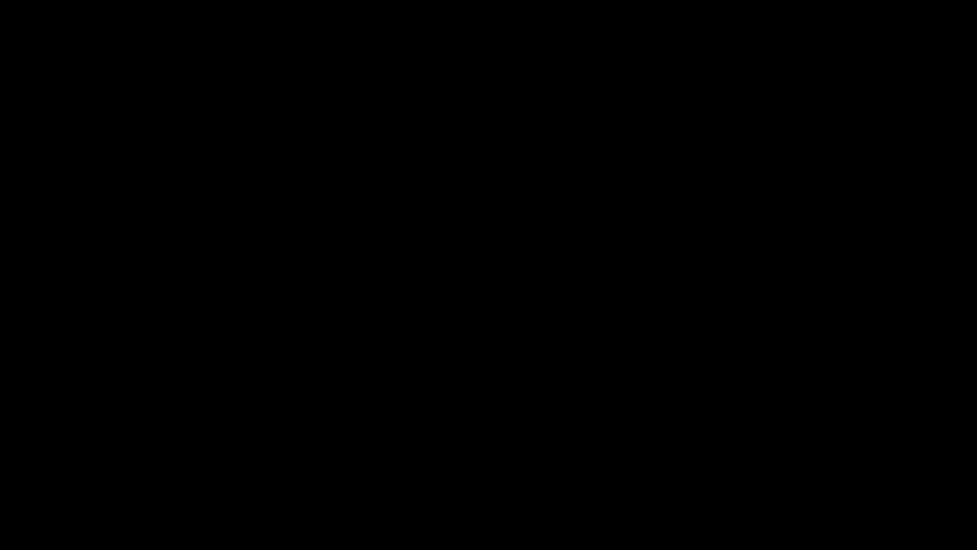
click(419, 368)
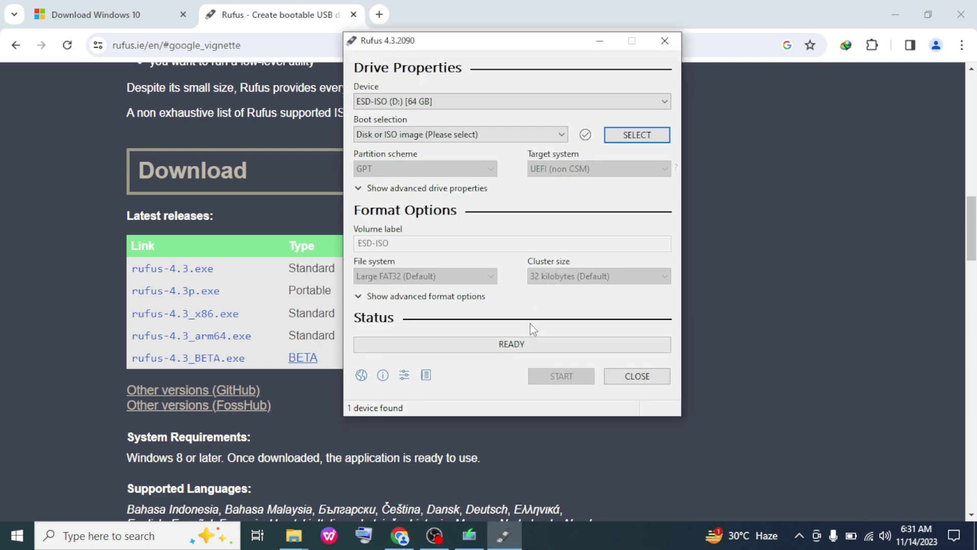
click(899, 6)
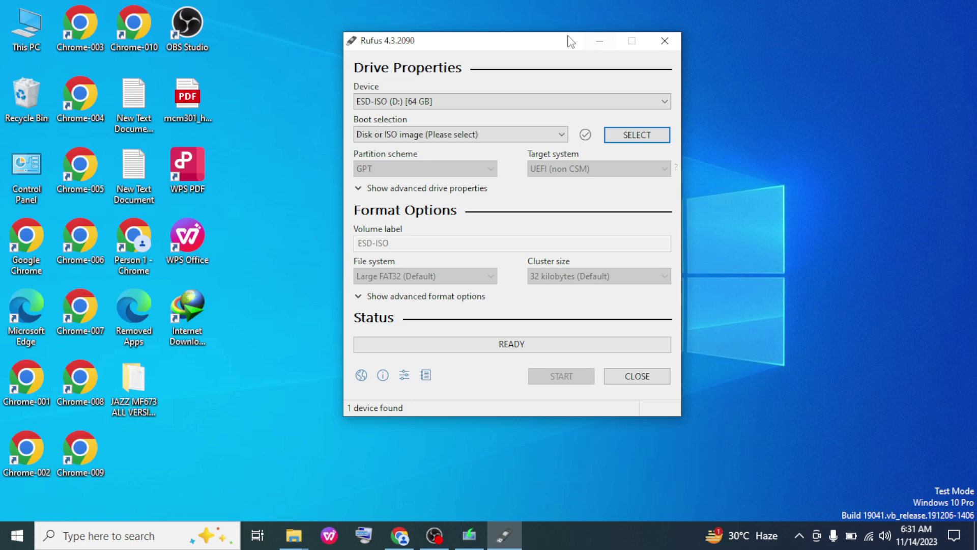
Check Local Disk (E:) in File Explorer for the Windows disc image file, and minimize the window
click(23, 36)
double_click(23, 35)
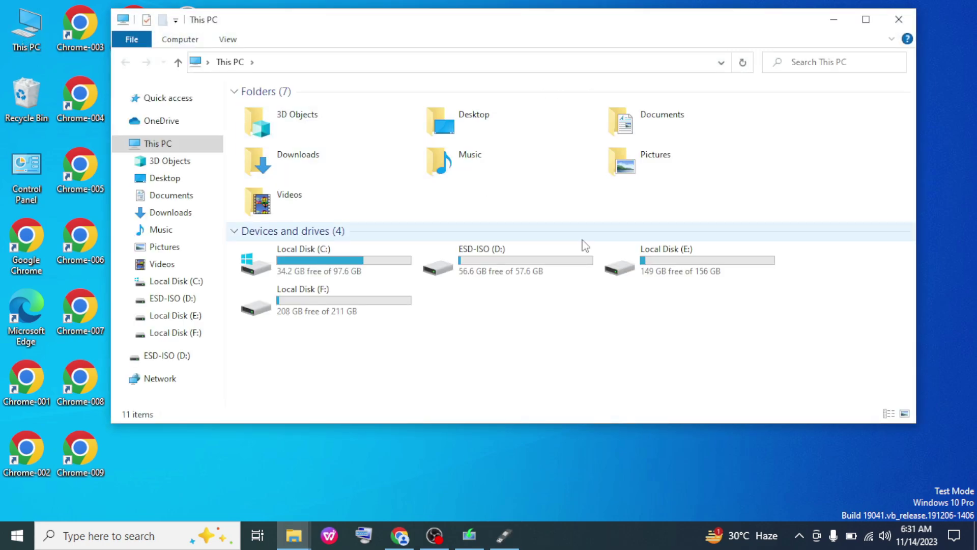
double_click(699, 260)
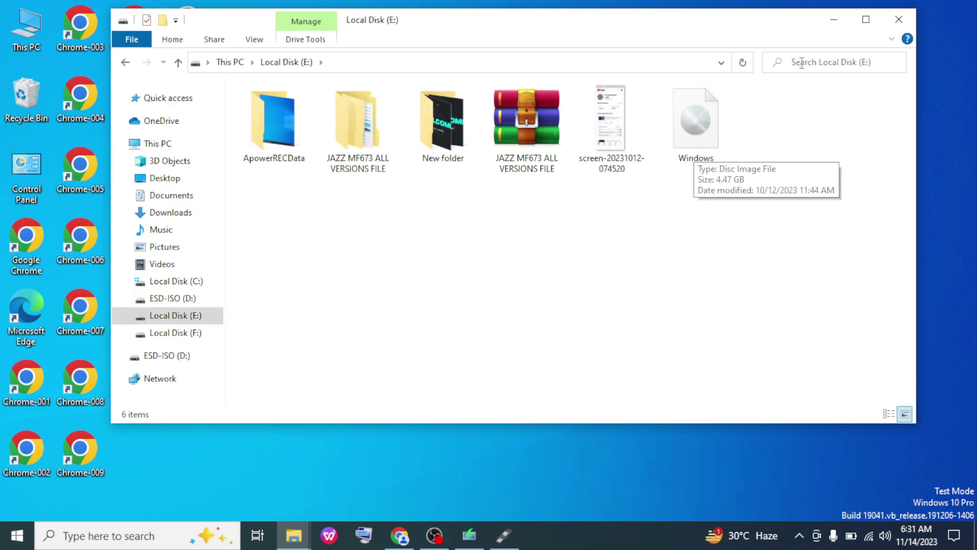
click(838, 17)
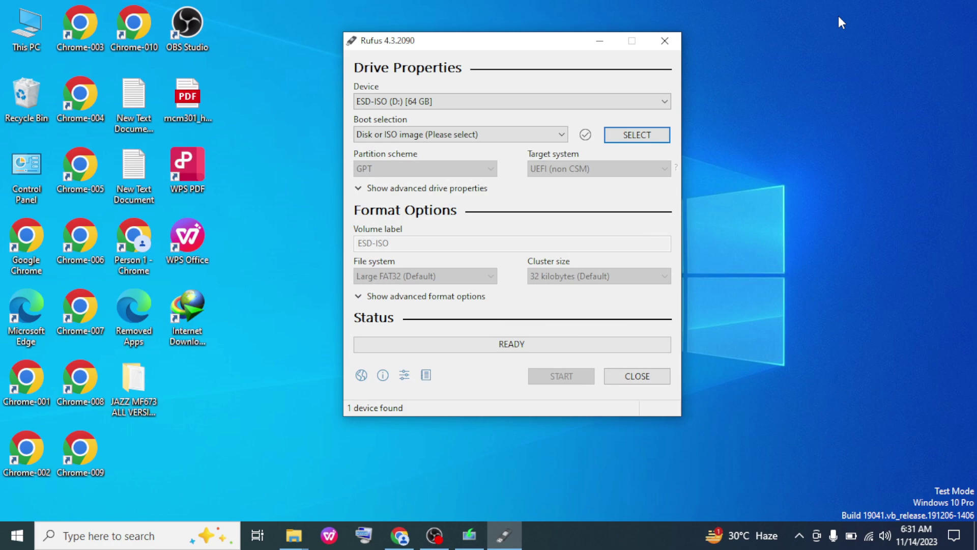
Keep ESD-ISO (D:) as the Rufus device and load the Windows disc image from Local Disk (E:) as the boot selection
click(663, 105)
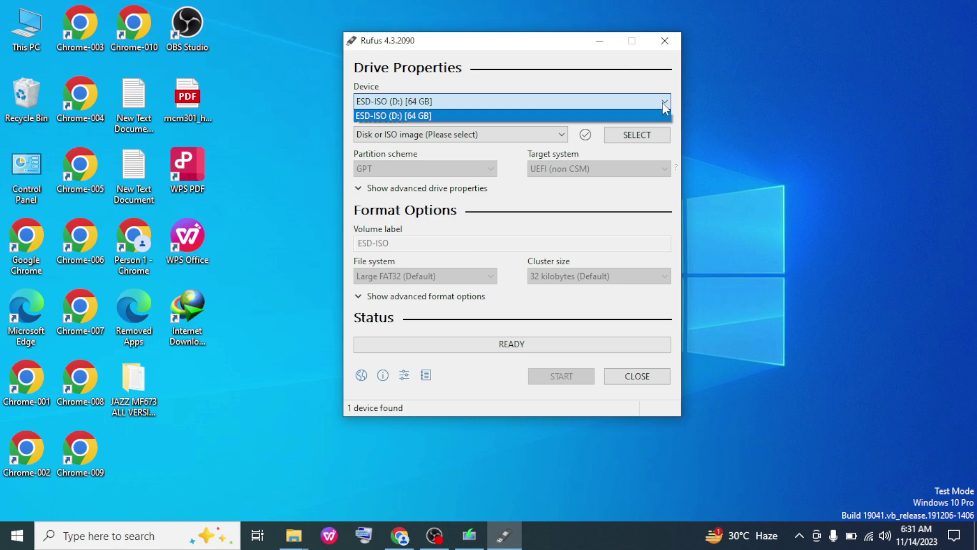
click(617, 102)
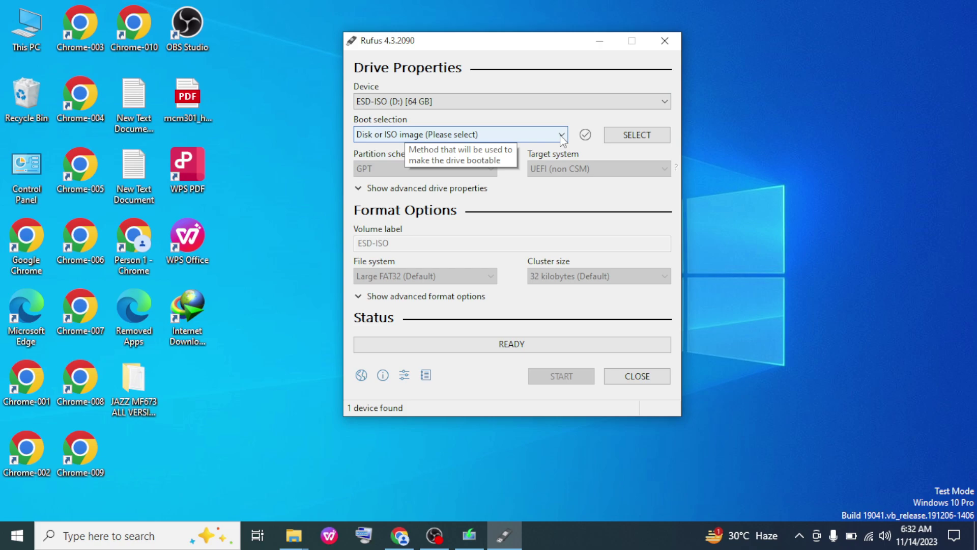
click(624, 138)
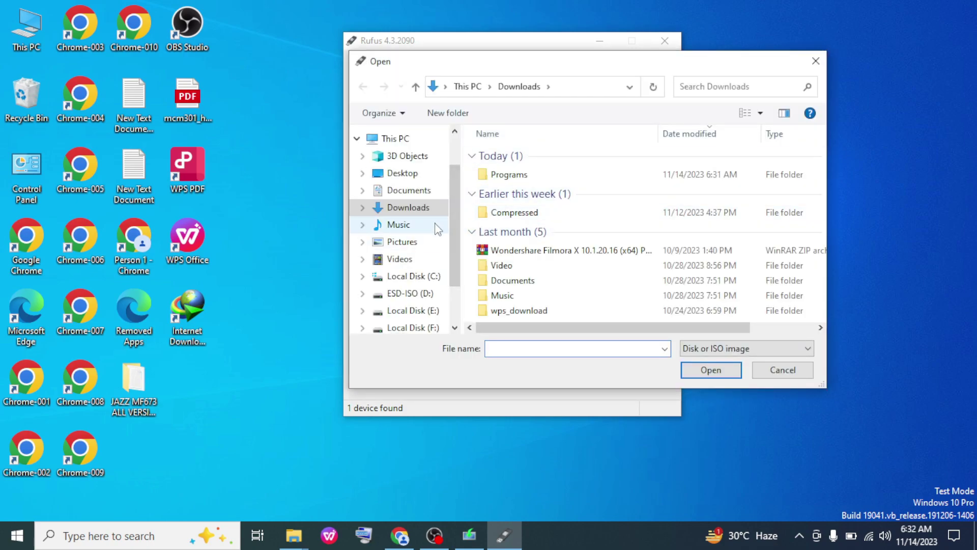
click(431, 312)
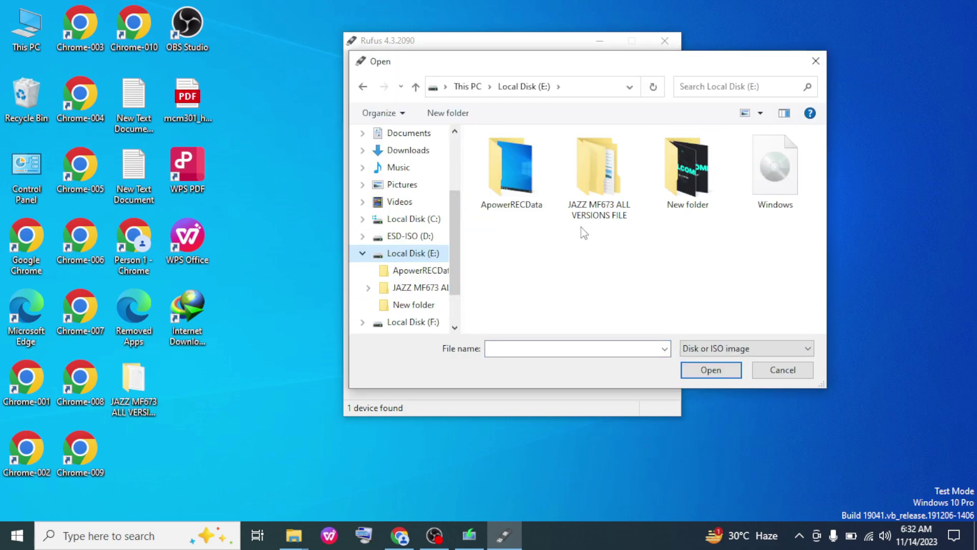
click(778, 173)
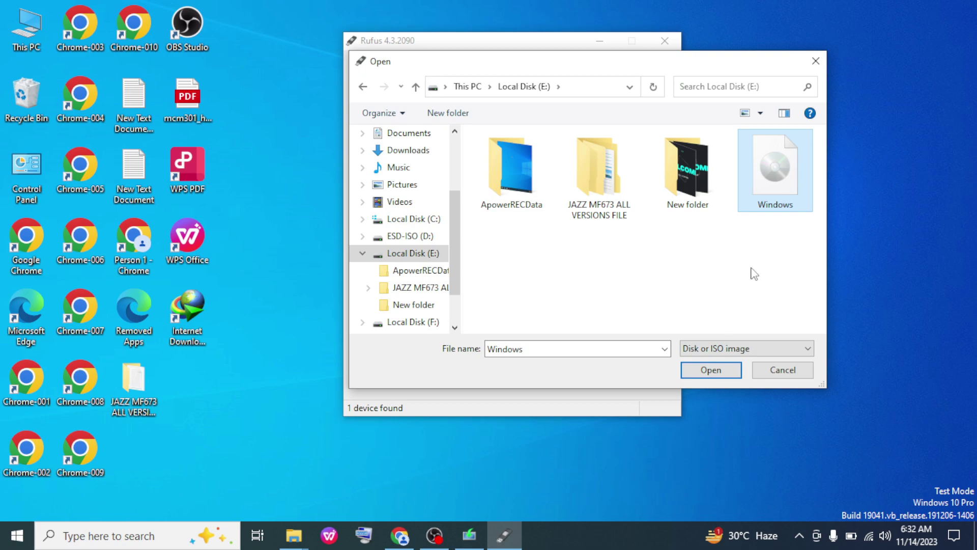
click(717, 371)
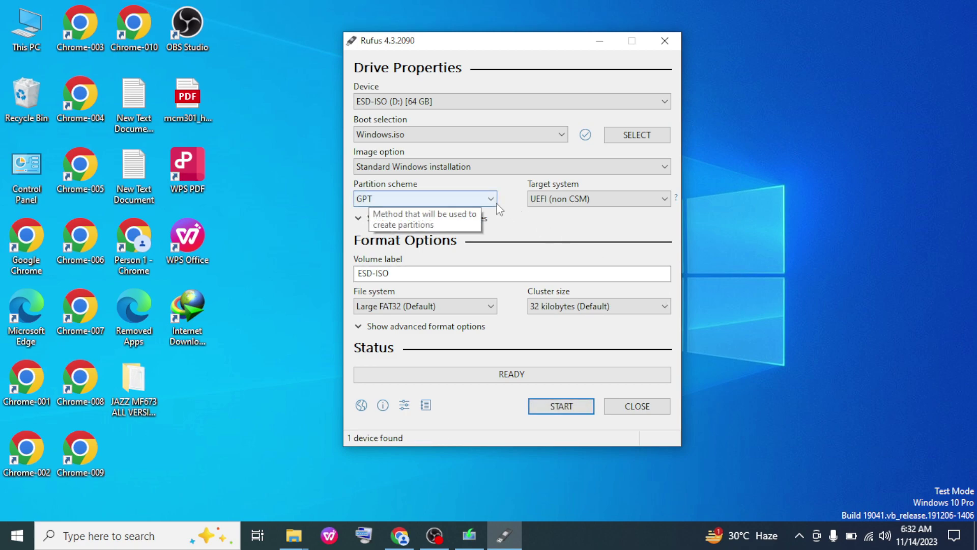
Review the available partition schemes in Rufus and view the system properties of This PC, closing them again
click(493, 202)
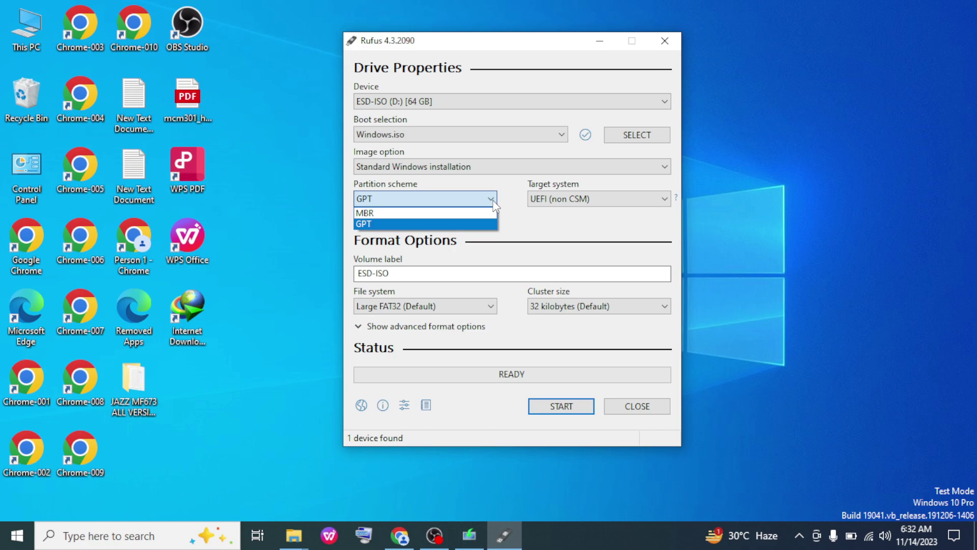
click(492, 200)
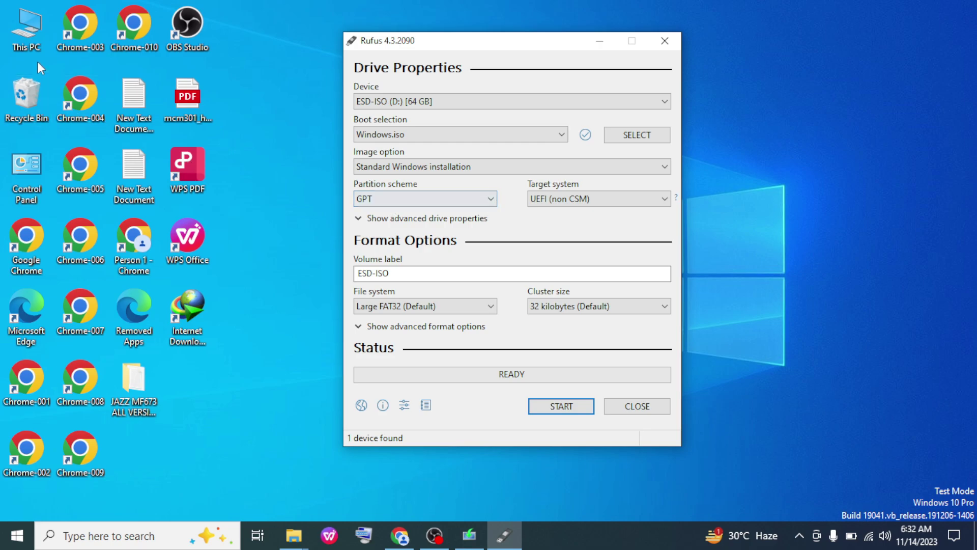
right_click(29, 33)
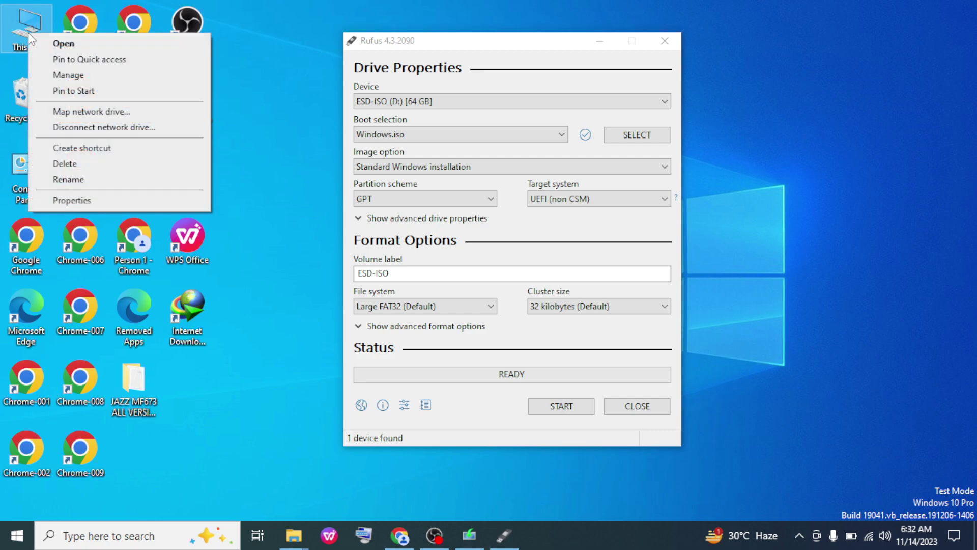
click(69, 203)
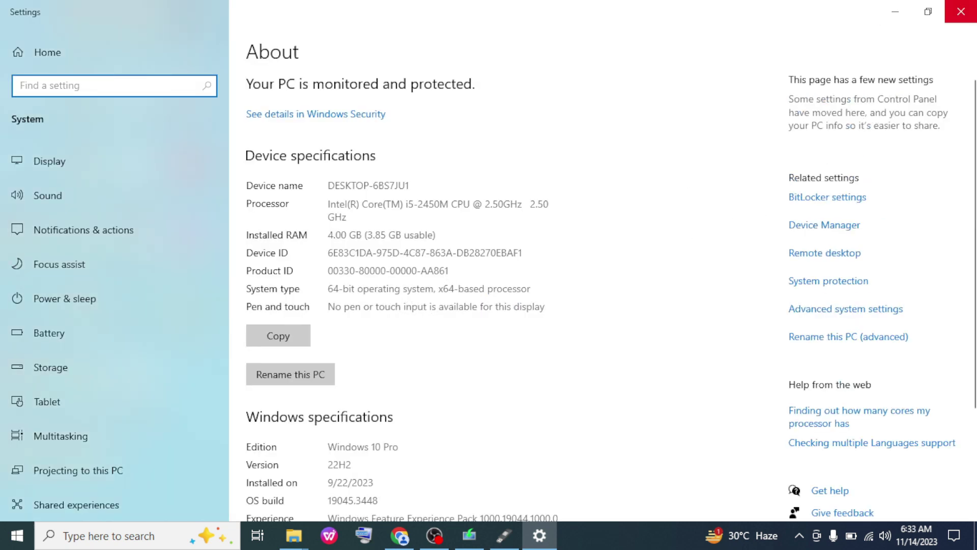
click(961, 12)
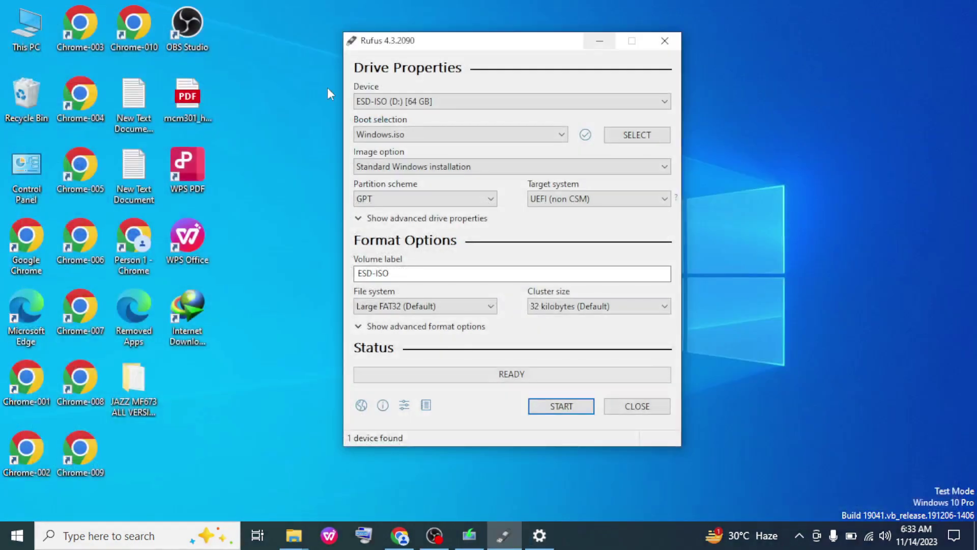
Open Computer Management from This PC and display Disk Management
right_click(11, 21)
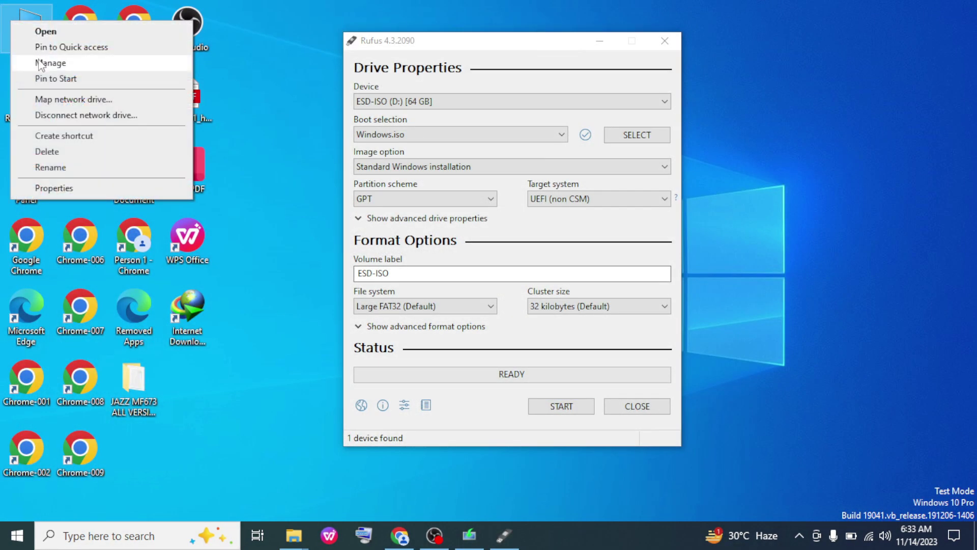
click(41, 64)
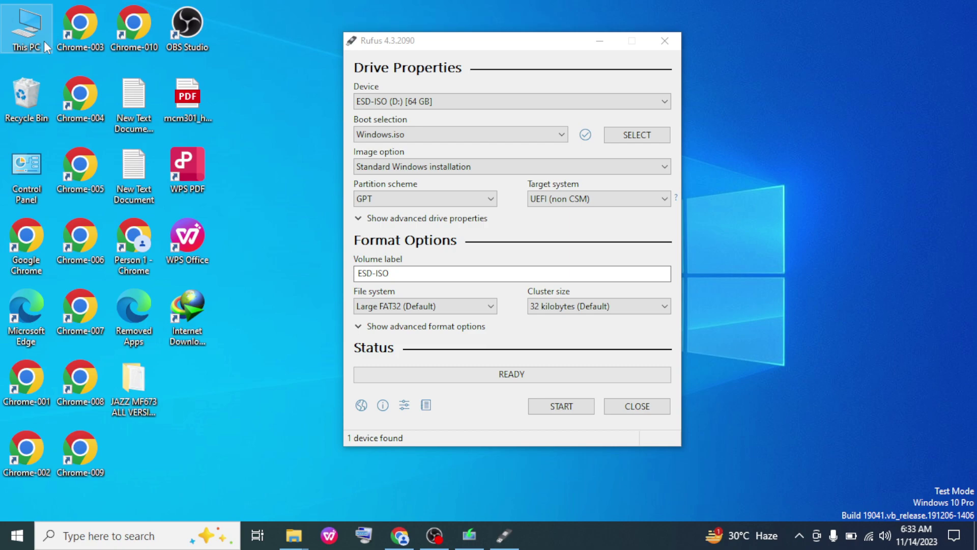
click(24, 34)
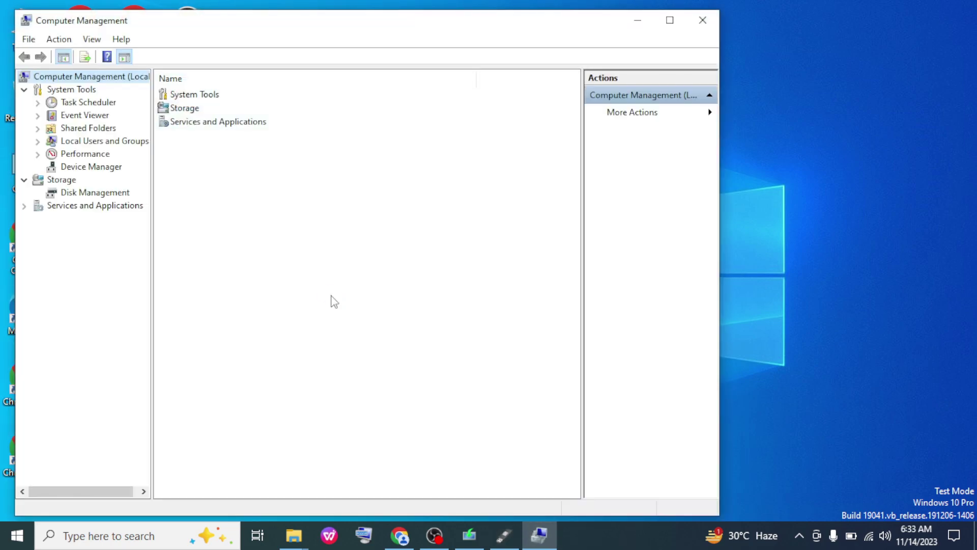
click(94, 194)
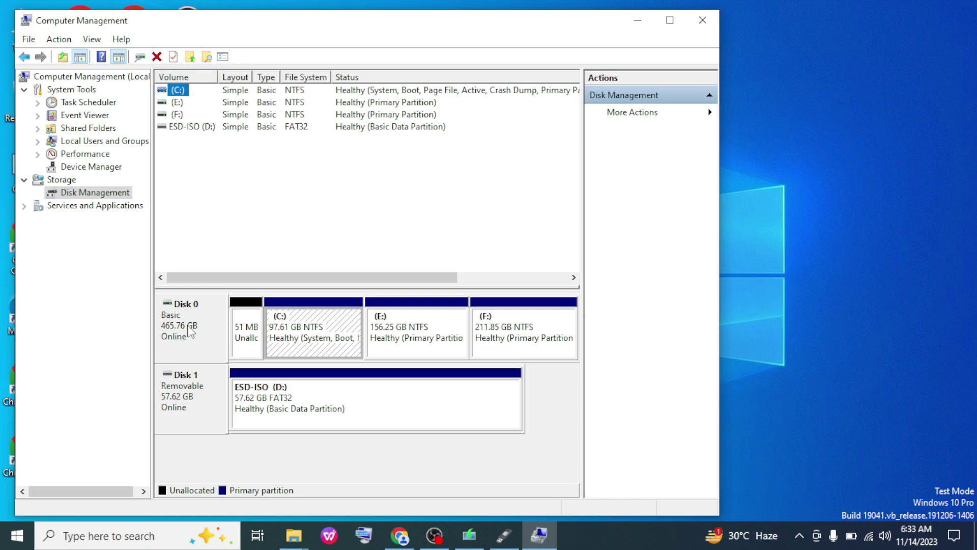
Check the partition style of Disk 0 in its volume properties, and close the properties and Computer Management
click(185, 326)
right_click(185, 326)
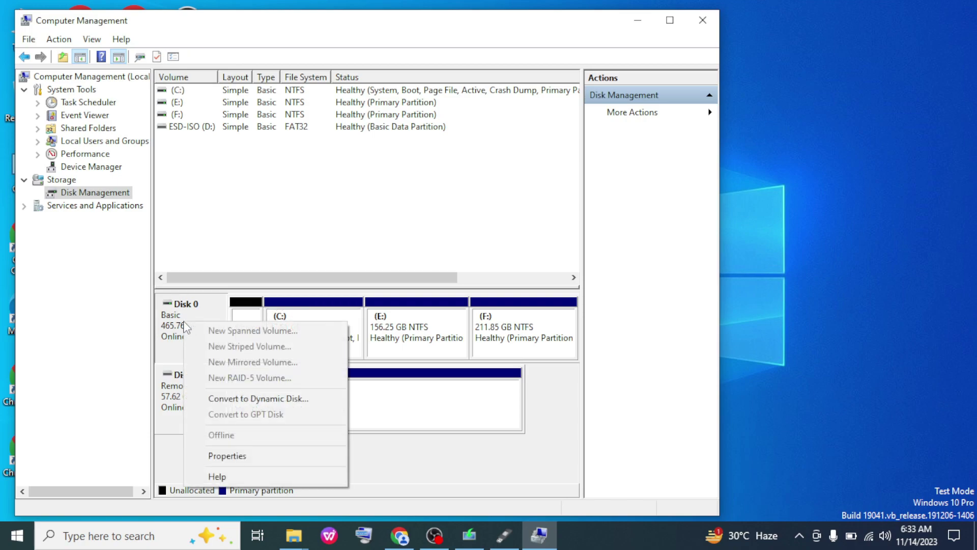
click(216, 455)
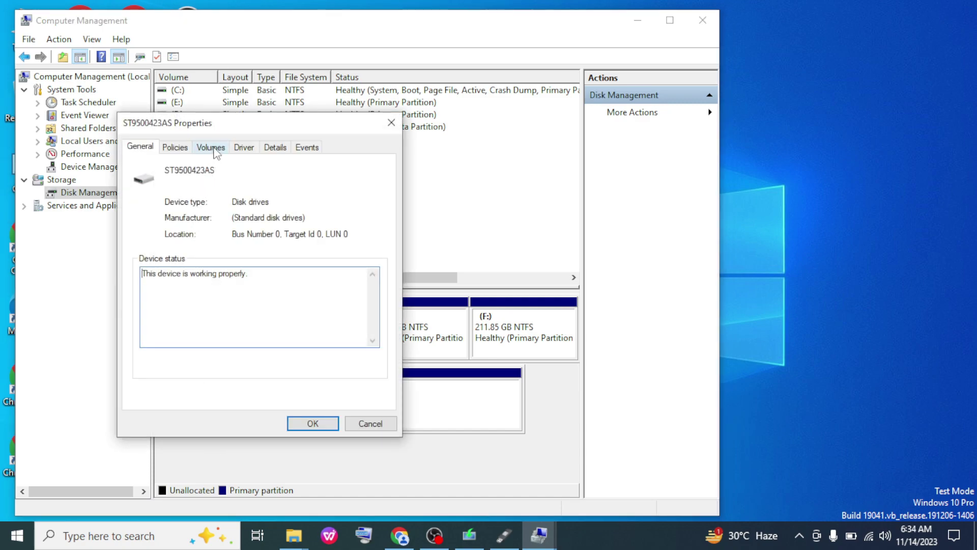
click(212, 147)
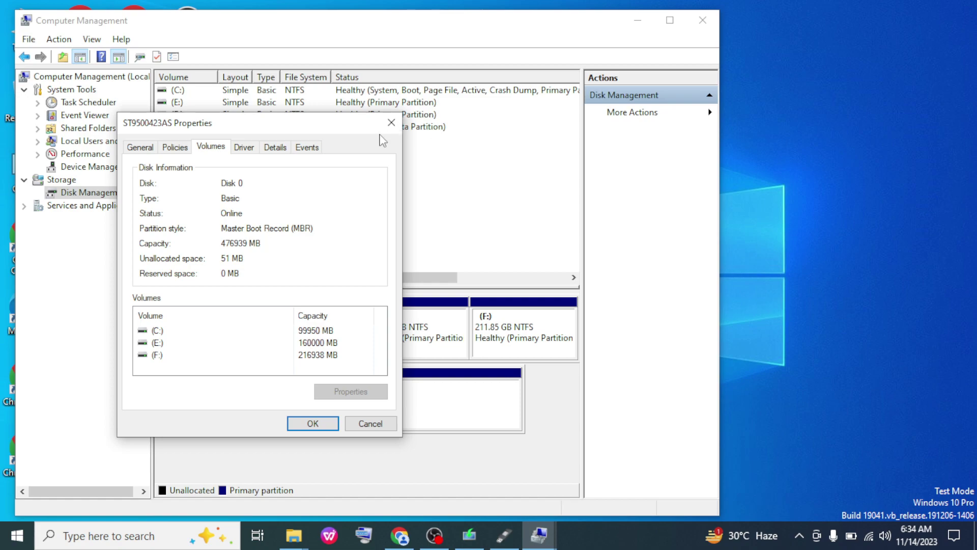
click(391, 123)
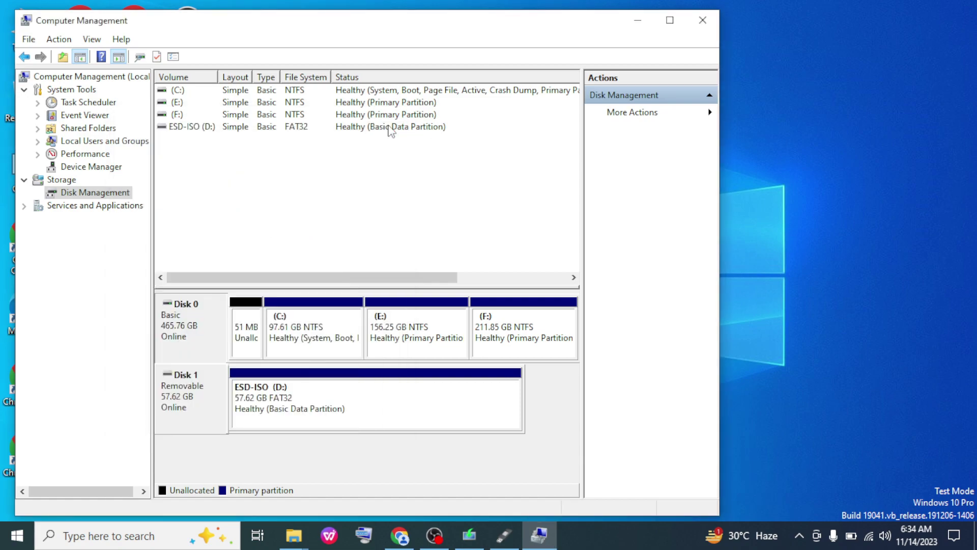
click(702, 20)
Set the partition scheme to MBR and start writing the USB drive, accepting the preset Windows customizations and the erasure of its data
click(483, 200)
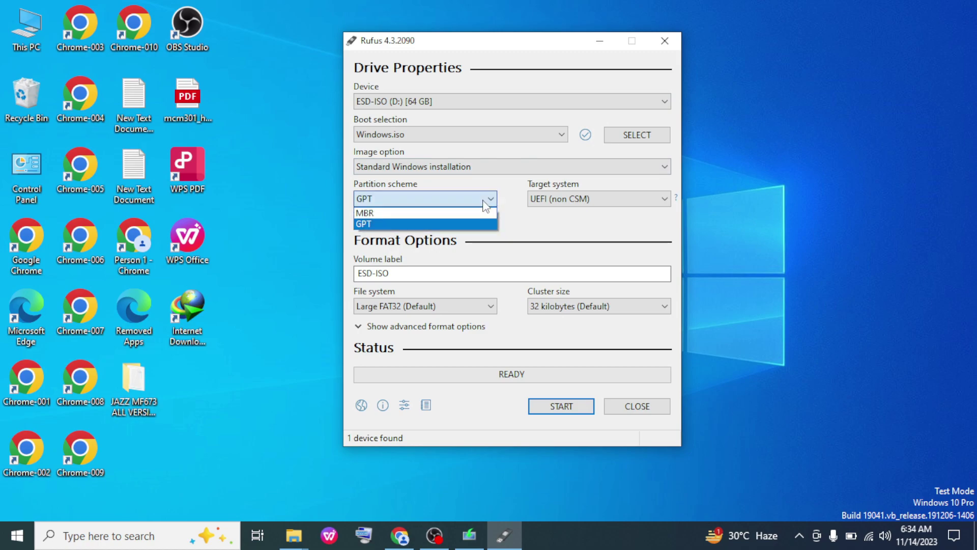
click(408, 213)
click(561, 406)
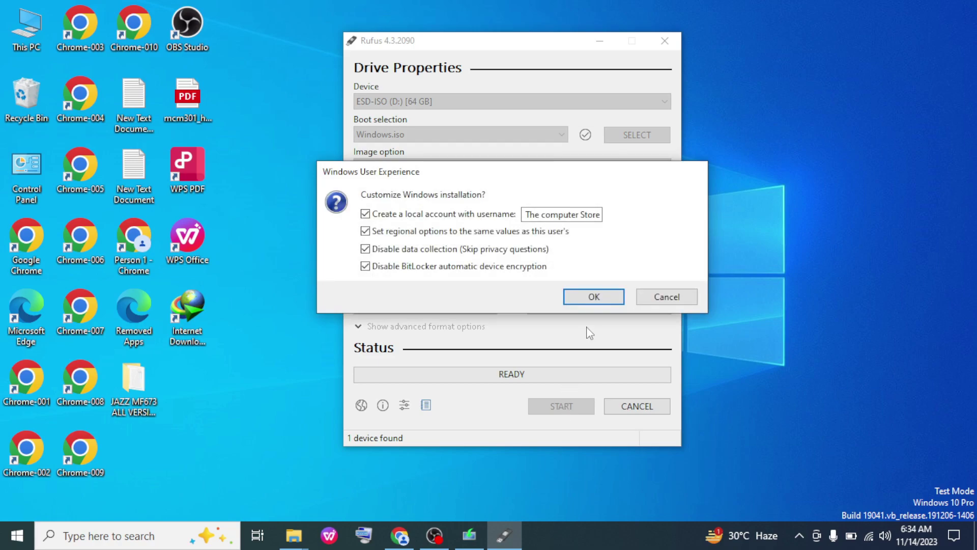
click(594, 297)
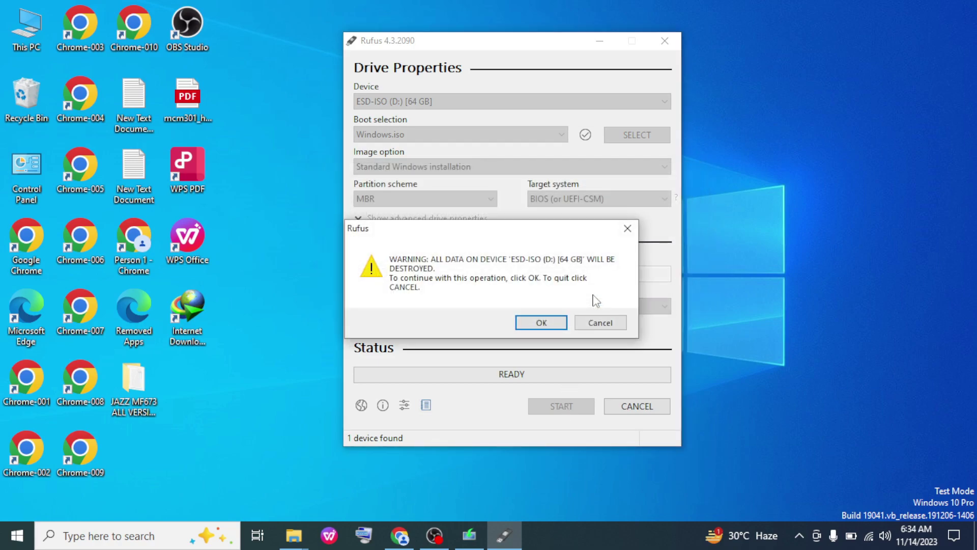
click(542, 323)
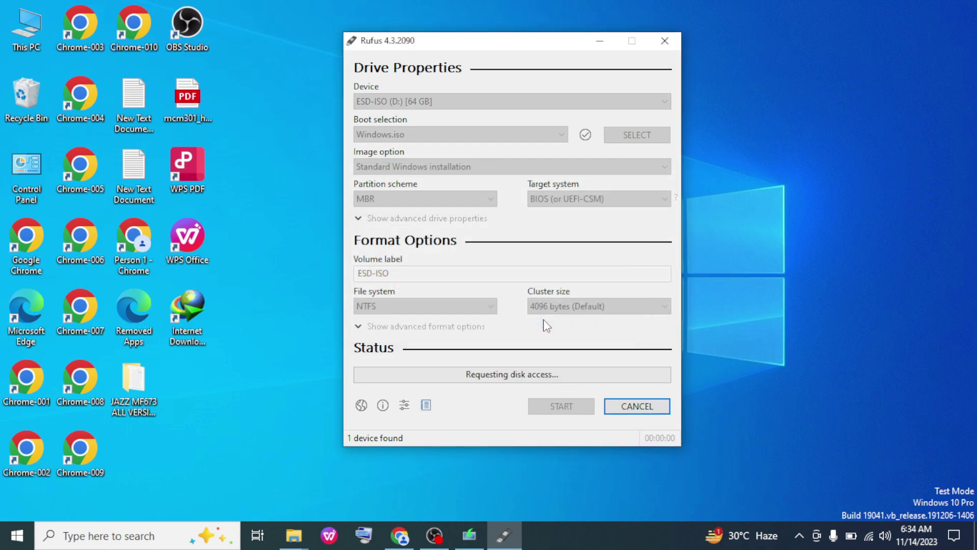